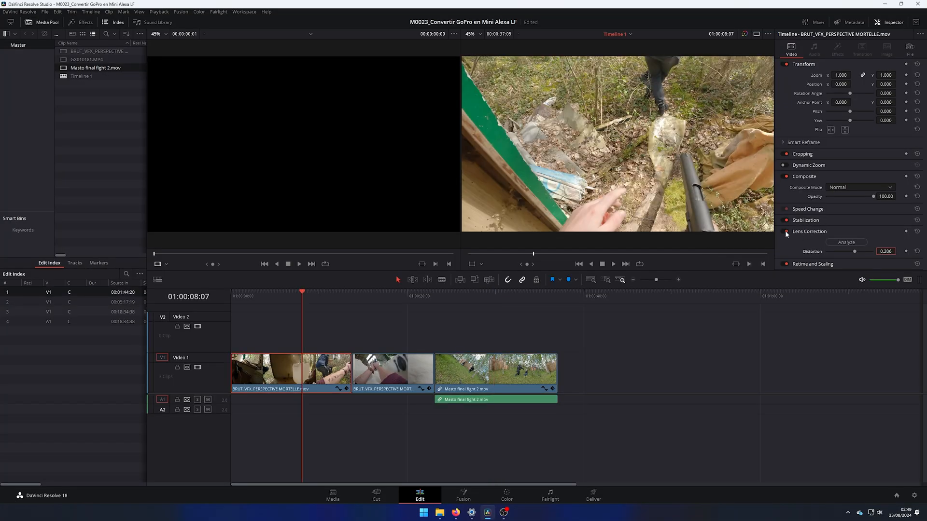
- Toggle Lens Correction off and on for the selected clip to compare the distortion at 01:00:08:07
click(785, 232)
click(783, 233)
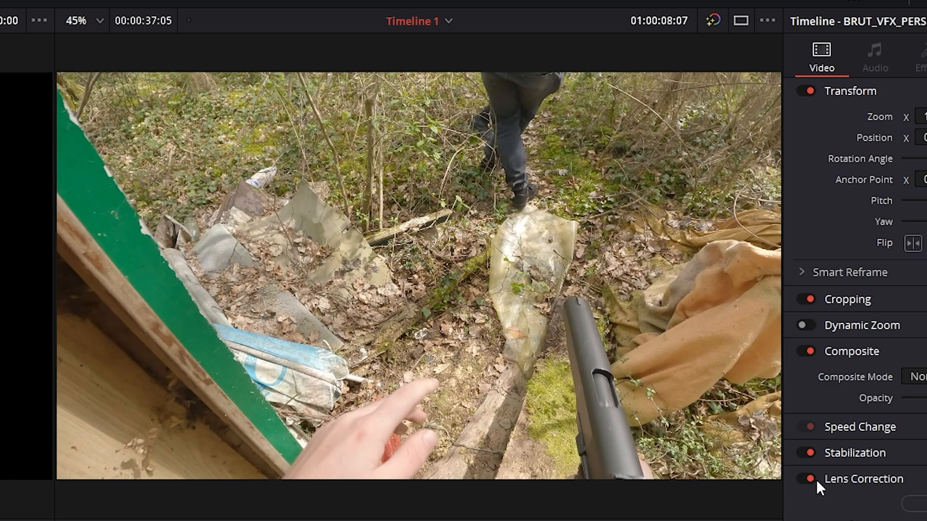
click(785, 232)
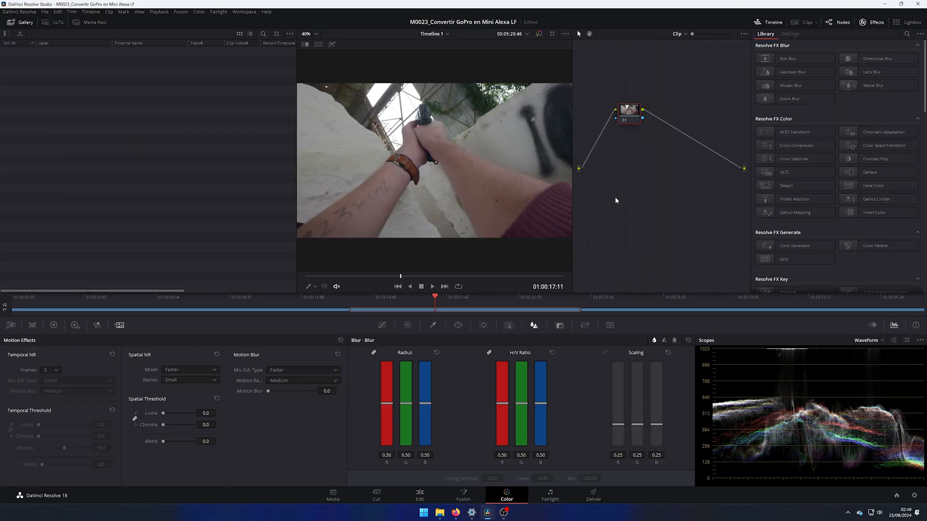
- Move to 01:00:07:41 in the first clip and add two more nodes in series after node 01
drag(287, 304, 201, 299)
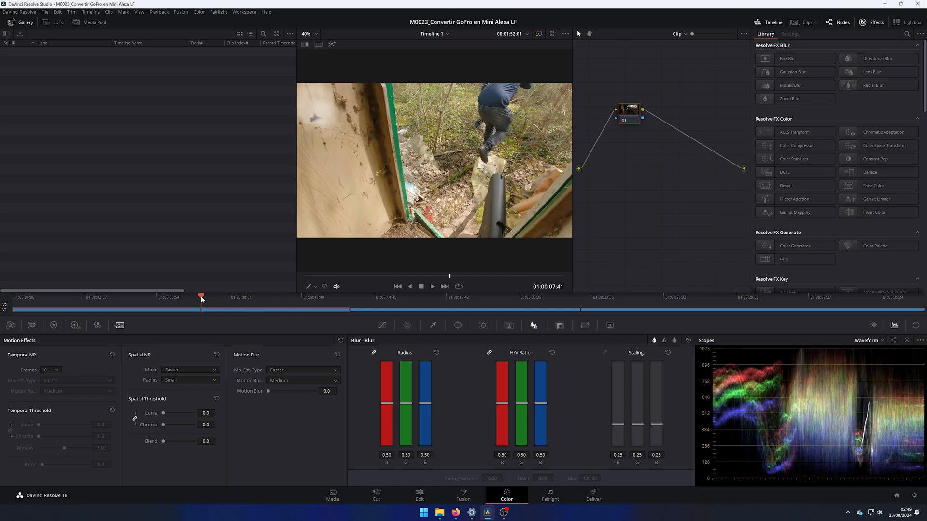
right_click(659, 161)
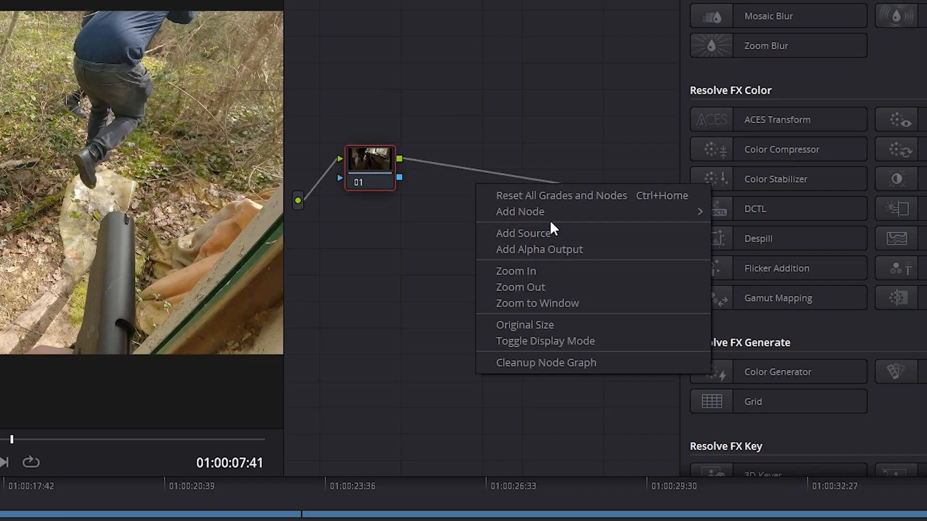
mouse_move(604, 217)
click(729, 212)
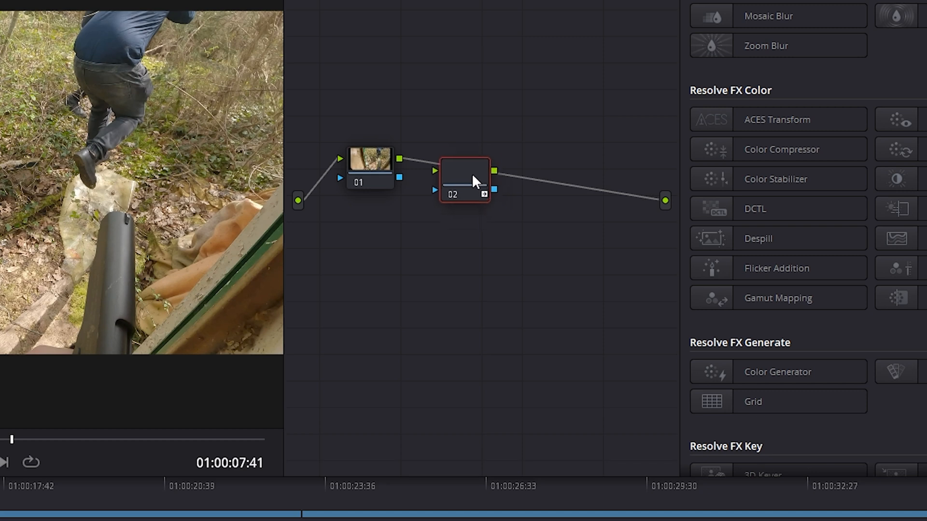
right_click(547, 223)
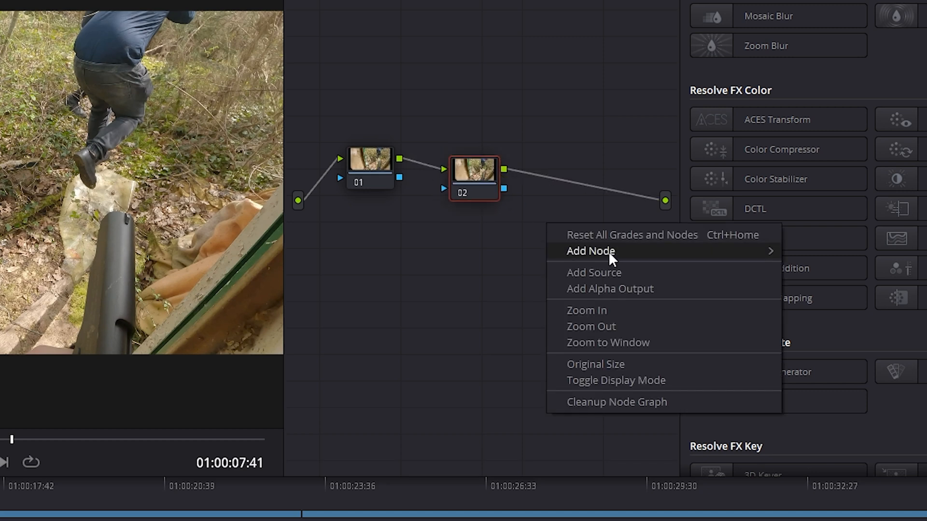
click(792, 250)
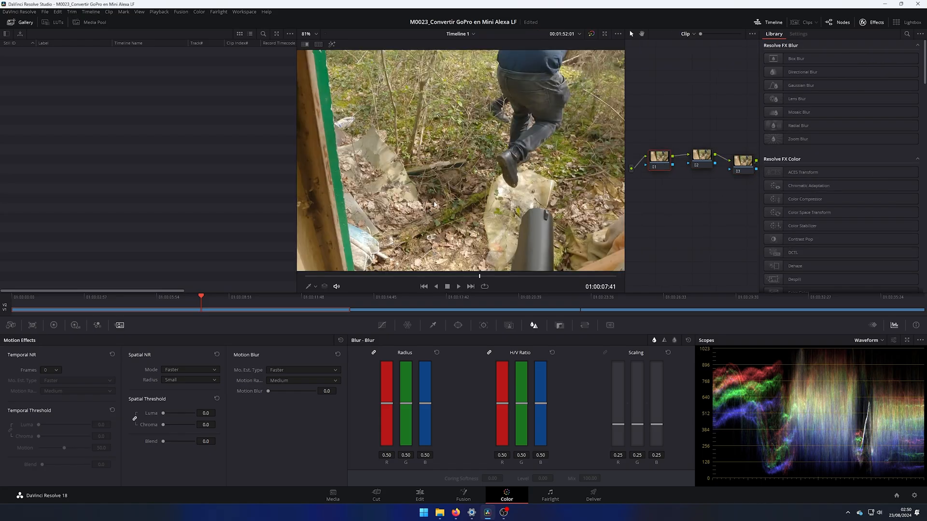
- Soften the sharp image on node 01 by raising the linked blur Radius to 0.53, then try 0.82 and lower it again
drag(434, 204, 448, 218)
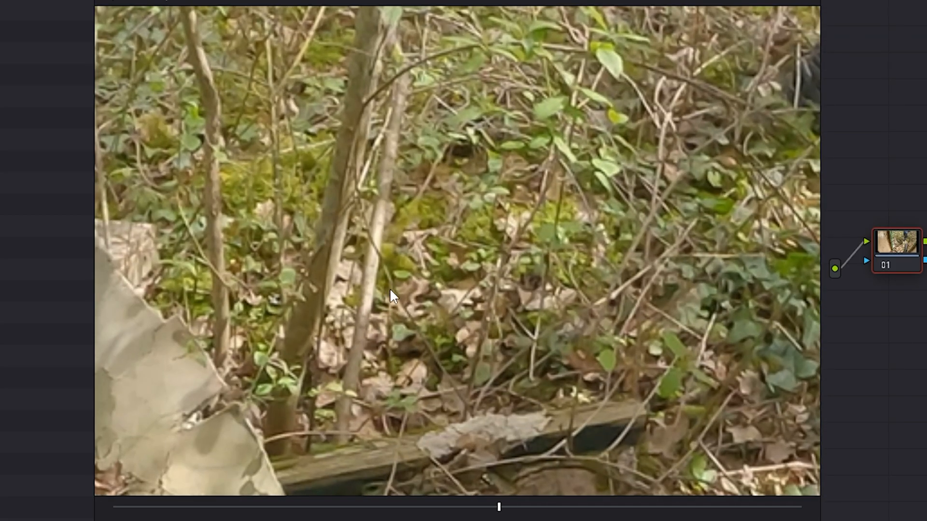
drag(497, 507, 531, 507)
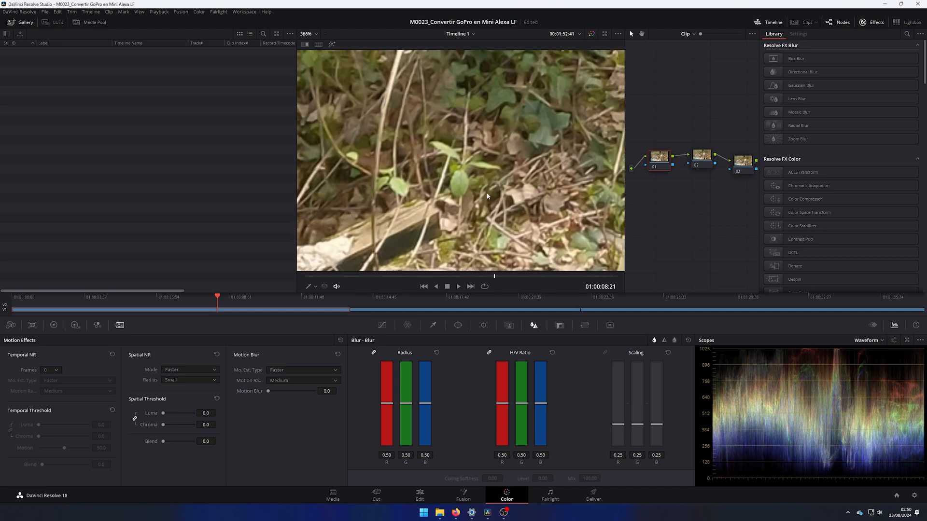
drag(494, 275, 499, 276)
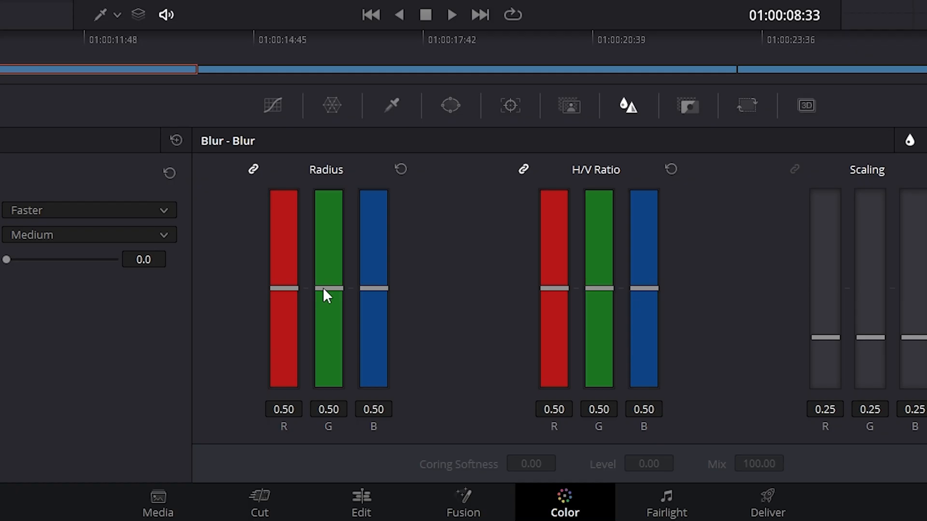
drag(323, 288, 321, 280)
scroll(490, 154, down, 5)
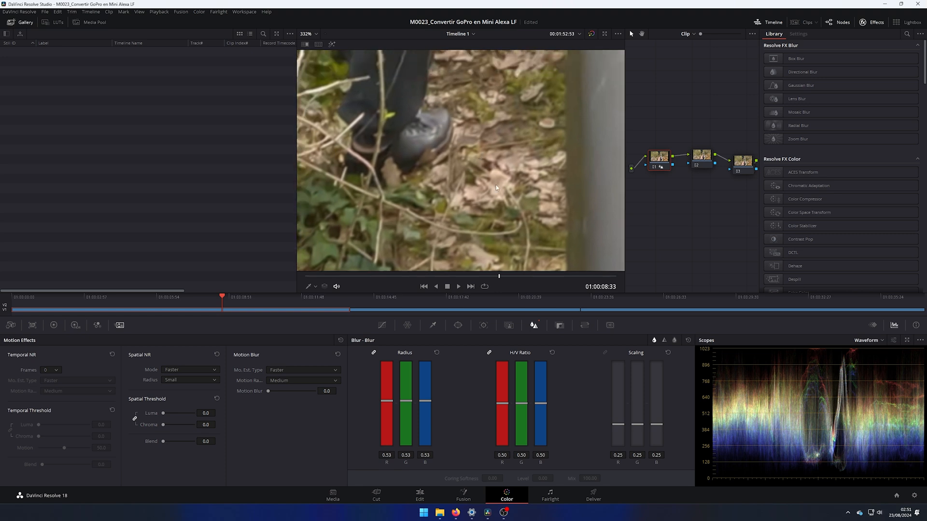
scroll(515, 165, down, 3)
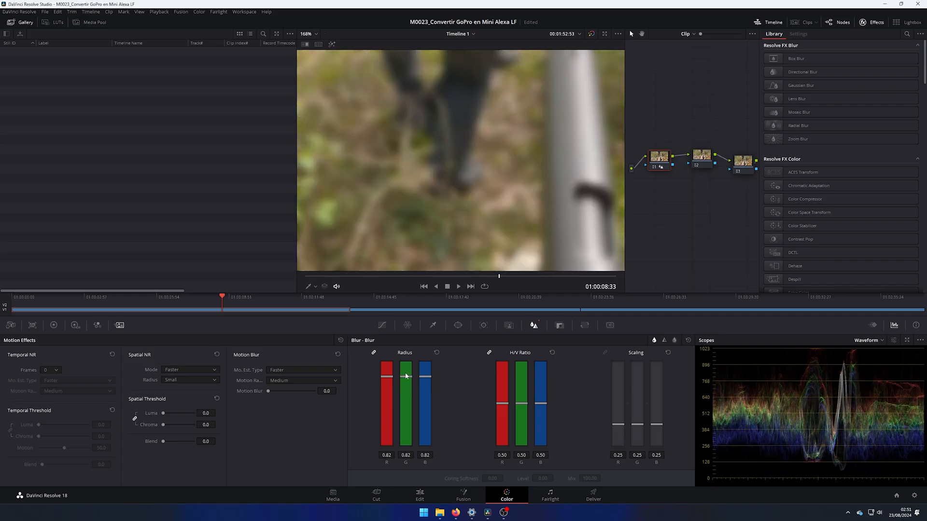
drag(405, 376, 401, 403)
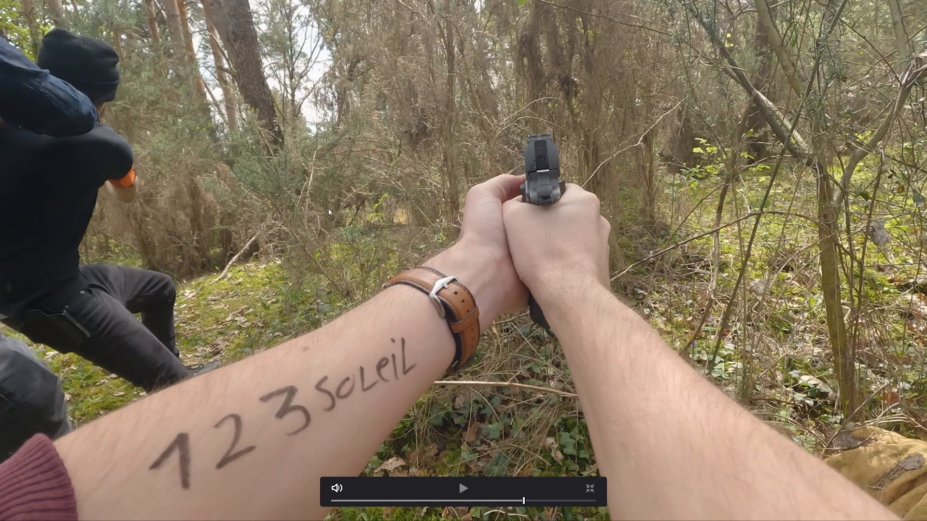
- Play the timeline full screen to review the softened footage
click(516, 500)
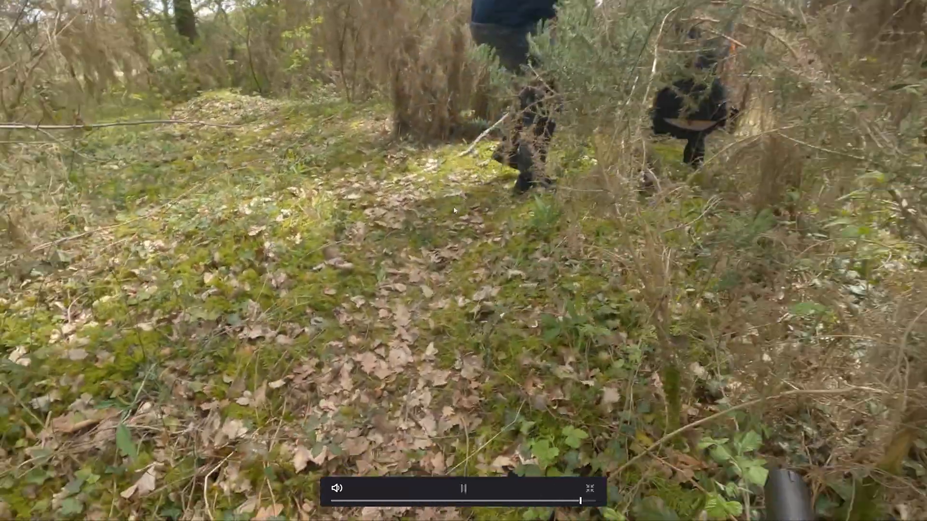
key(space)
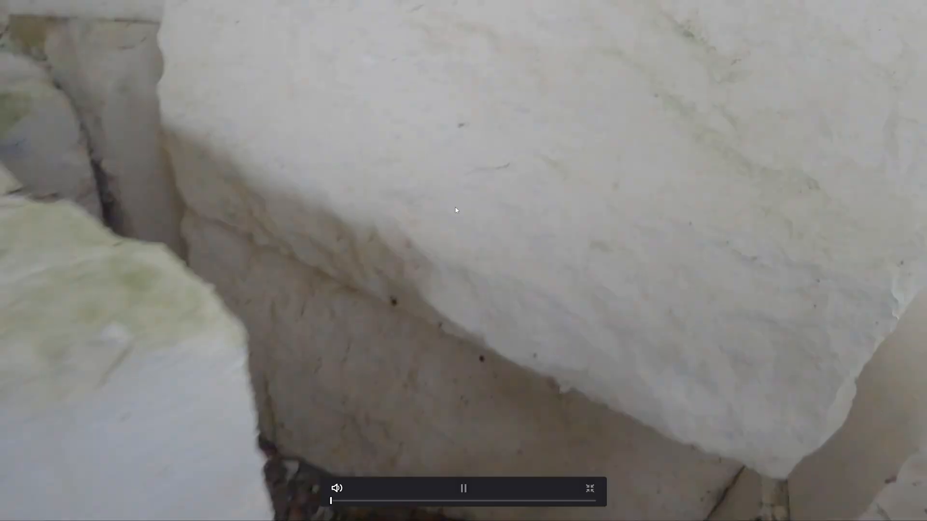
key(space)
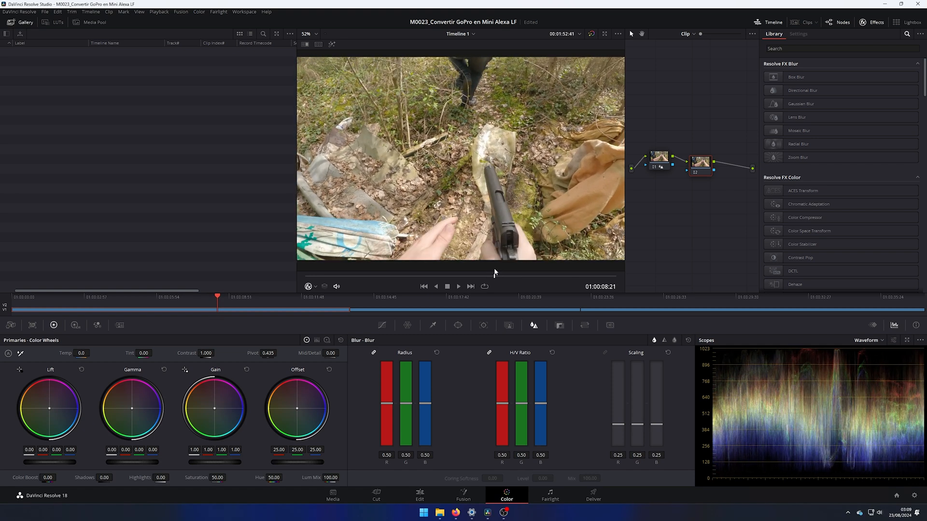
- Show the Motion Effects for node 02, move to 01:00:28:21 in the third clip and set Motion Blur to 100
scroll(510, 201, up, 8)
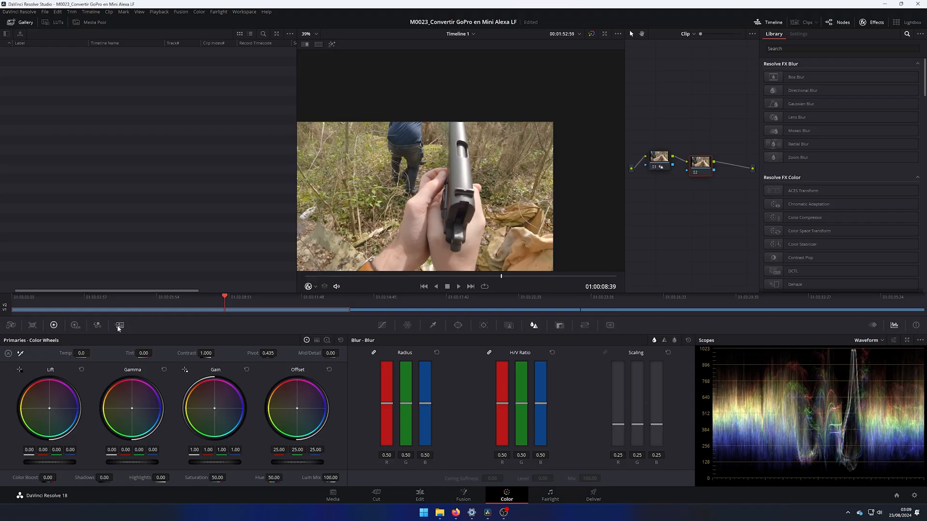
click(119, 326)
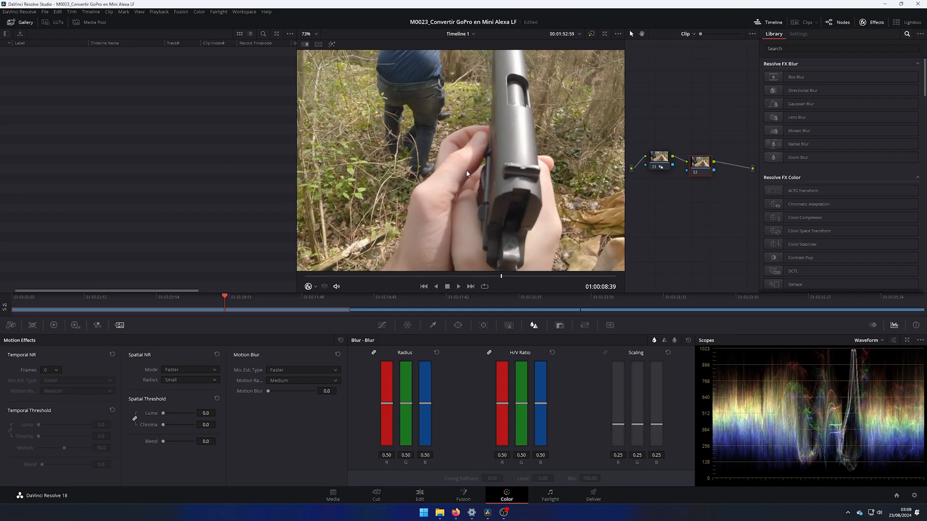
scroll(467, 174, up, 4)
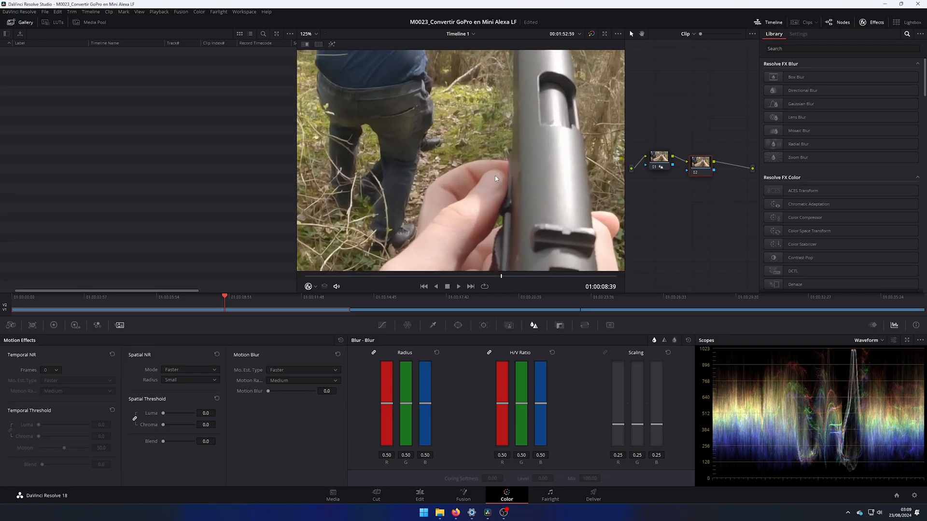
drag(420, 308, 658, 303)
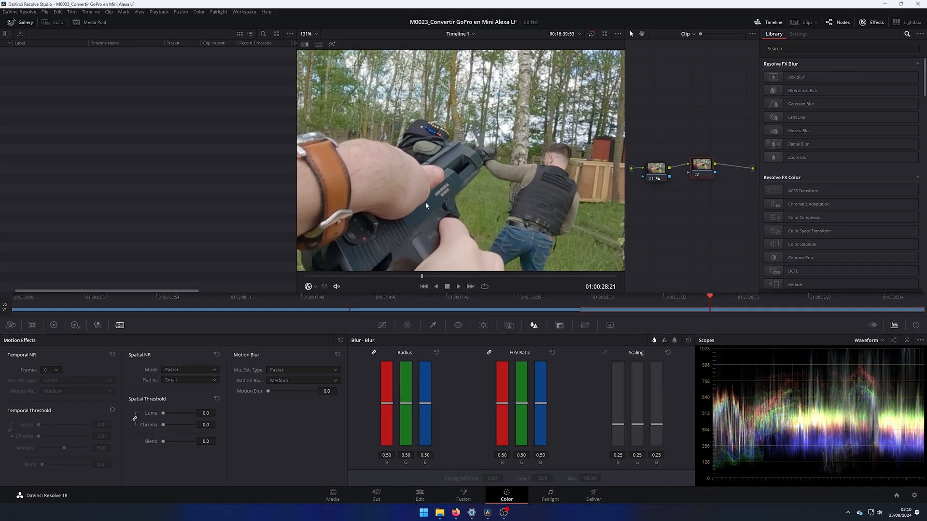
drag(269, 391, 397, 402)
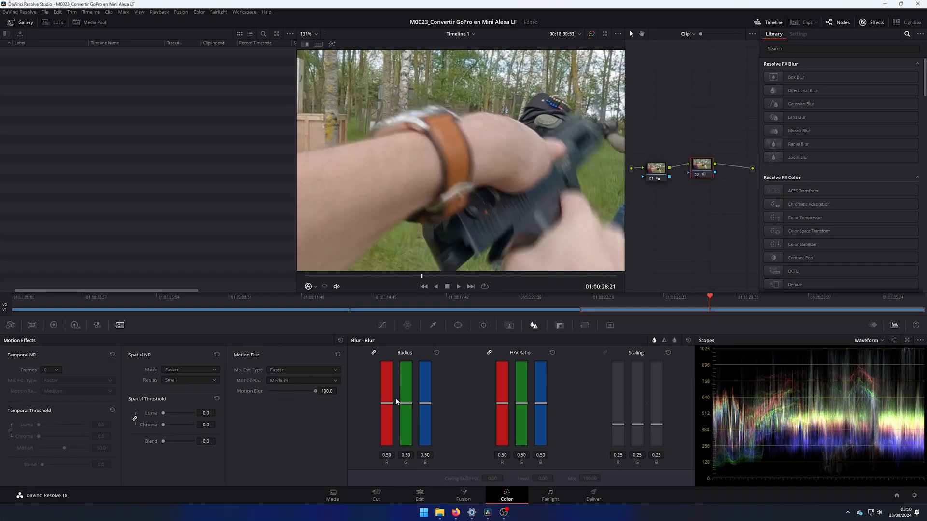
scroll(450, 179, down, 8)
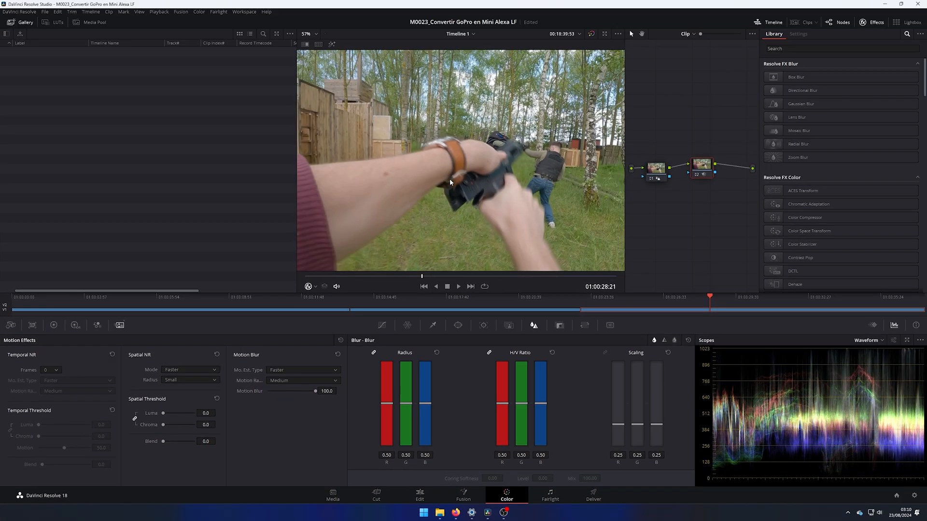
scroll(489, 192, up, 2)
scroll(492, 186, up, 3)
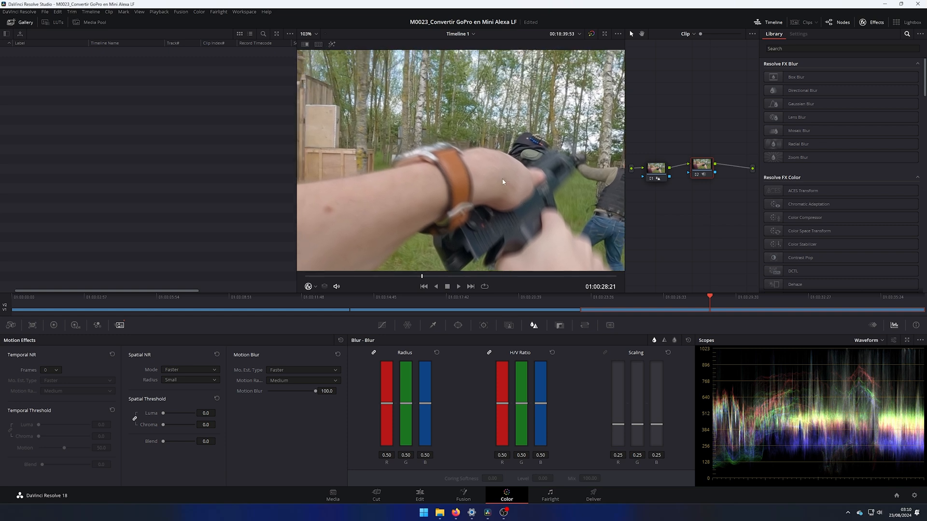
- Try None as the motion estimation type for the motion blur on node 02
click(283, 370)
click(460, 192)
scroll(471, 173, up, 4)
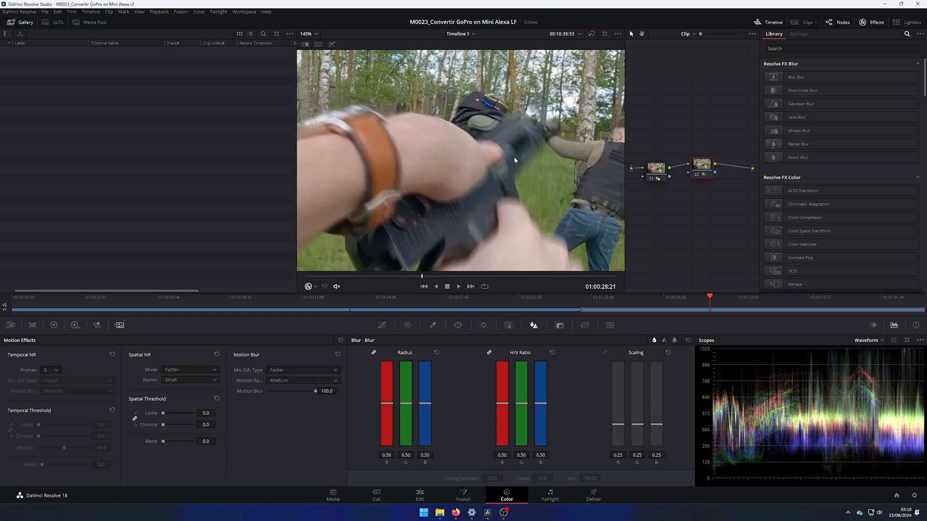
drag(592, 140, 513, 163)
scroll(434, 139, up, 3)
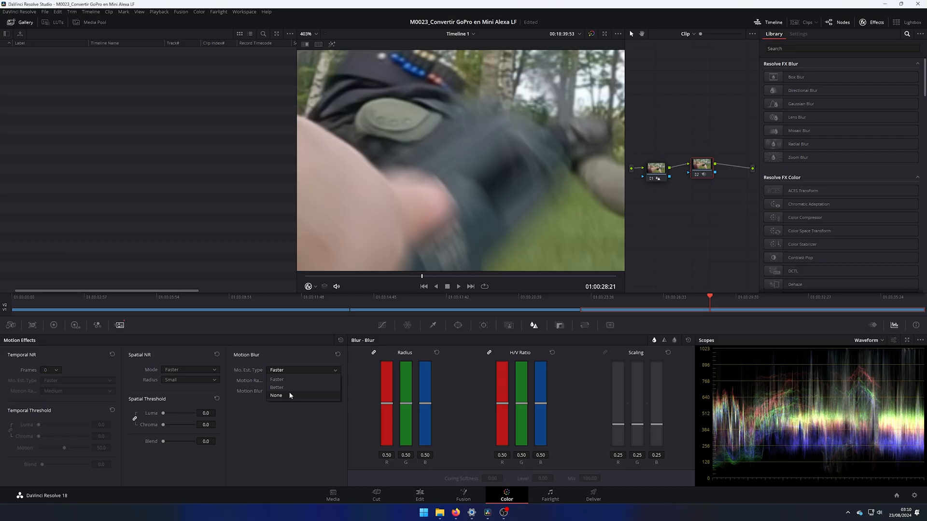
click(289, 392)
- Examine the motion blur around the hands and weapon up close with motion estimation set to None
scroll(432, 203, down, 2)
scroll(432, 204, down, 5)
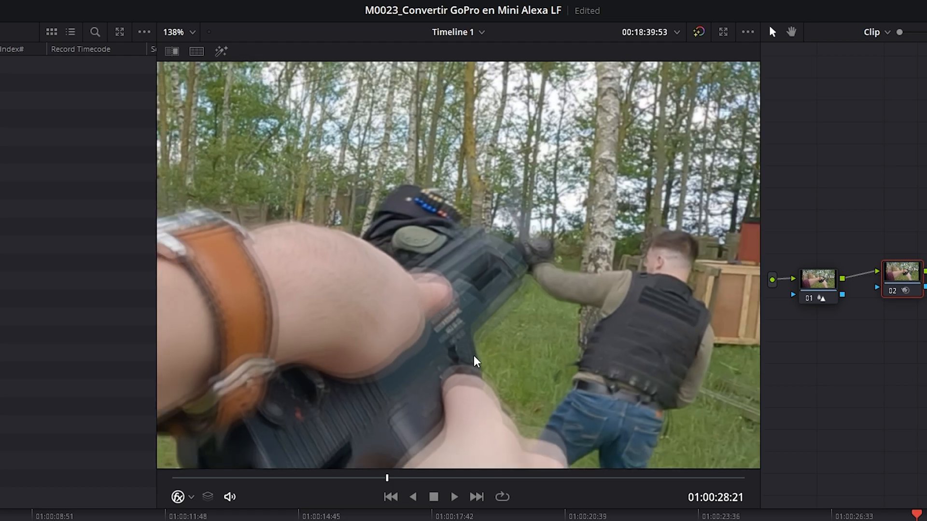
drag(470, 211, 452, 178)
scroll(447, 301, up, 6)
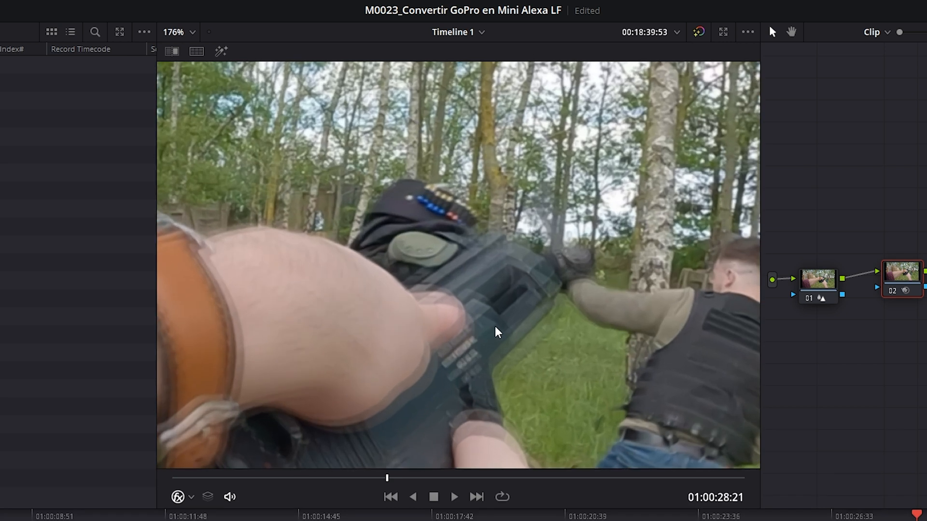
scroll(454, 275, down, 2)
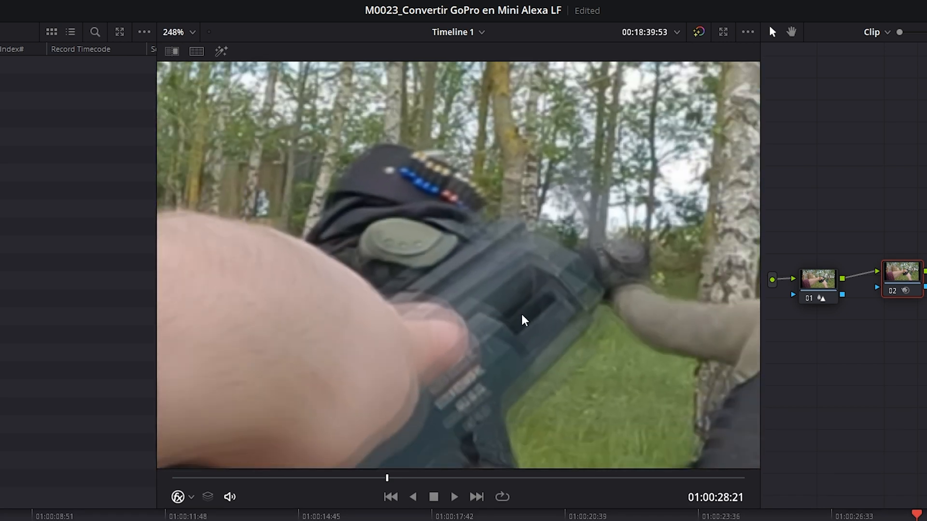
key(space)
key(space)
drag(506, 307, 338, 116)
drag(362, 386, 517, 197)
drag(362, 328, 531, 92)
scroll(432, 231, down, 4)
drag(451, 77, 469, 293)
scroll(470, 293, down, 3)
scroll(515, 221, up, 6)
scroll(484, 128, down, 6)
drag(924, 515, 915, 514)
scroll(435, 296, up, 2)
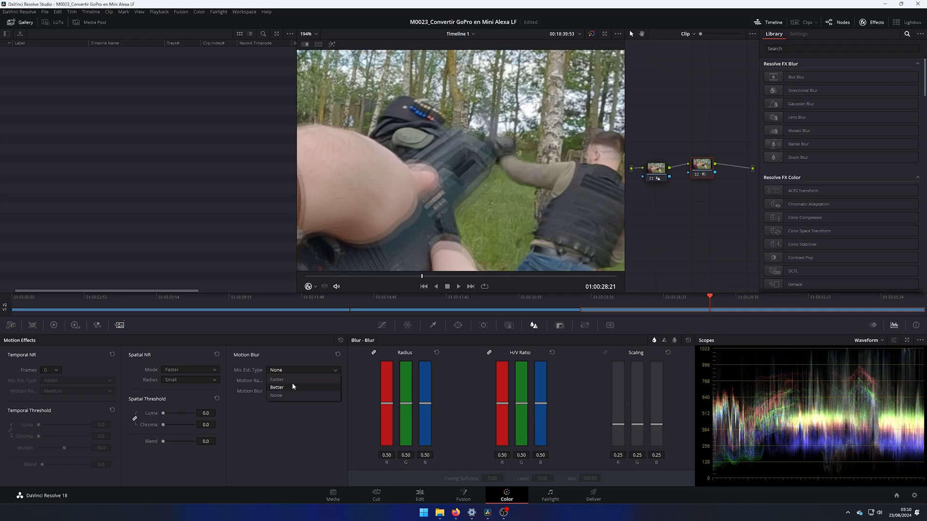
- Set the motion blur's estimation type to Better on node 02 and play the clip full screen to check it
click(293, 386)
scroll(453, 178, up, 1)
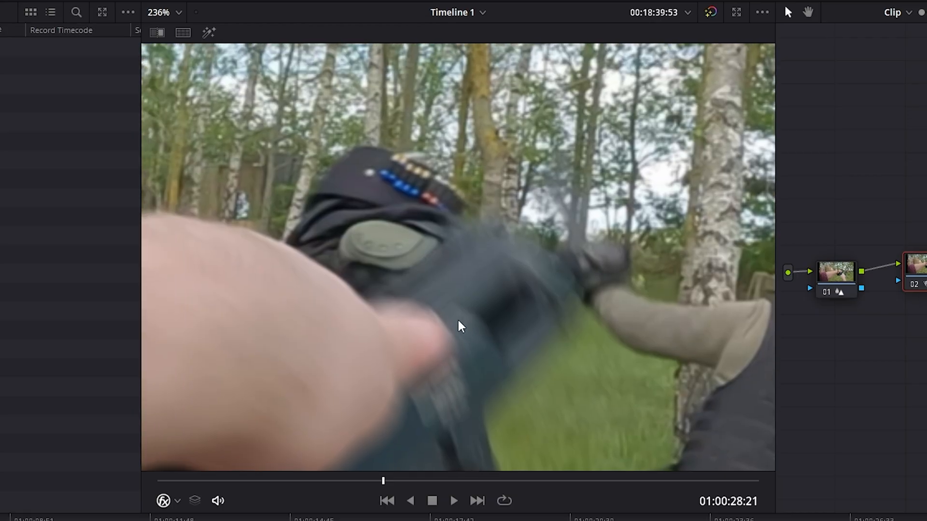
key(ctrl+f)
key(space)
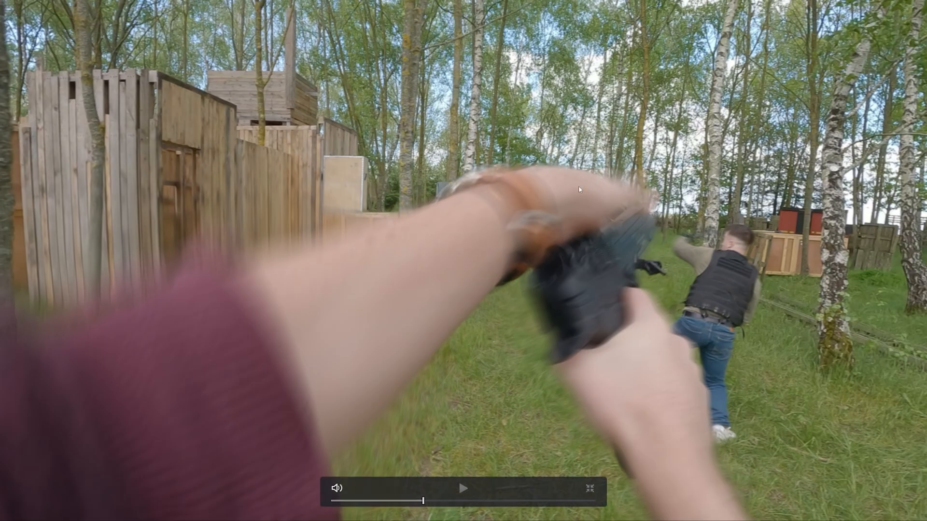